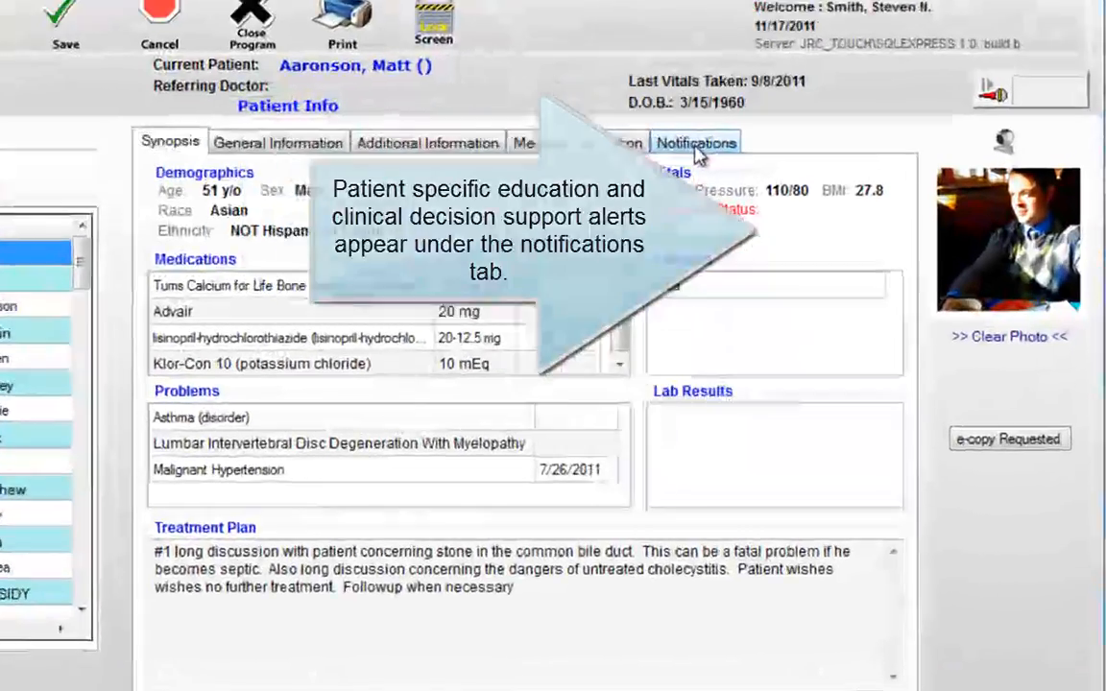
- View the current patient's notifications and start a new notification rule in the system tools
left_click(784, 228)
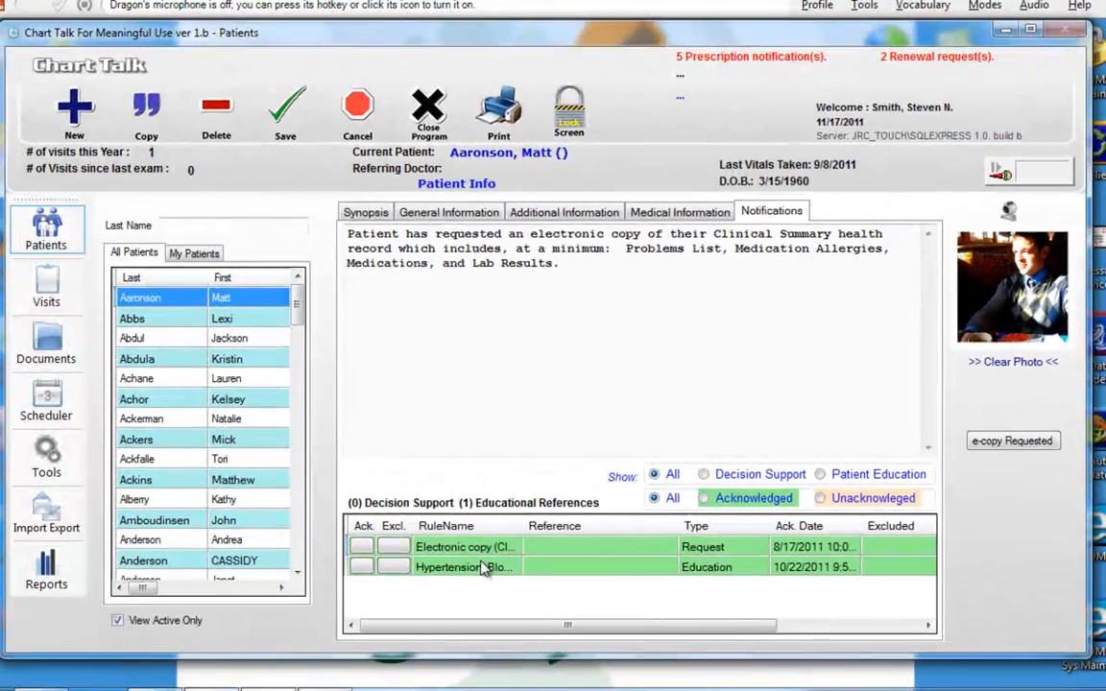
left_click(55, 467)
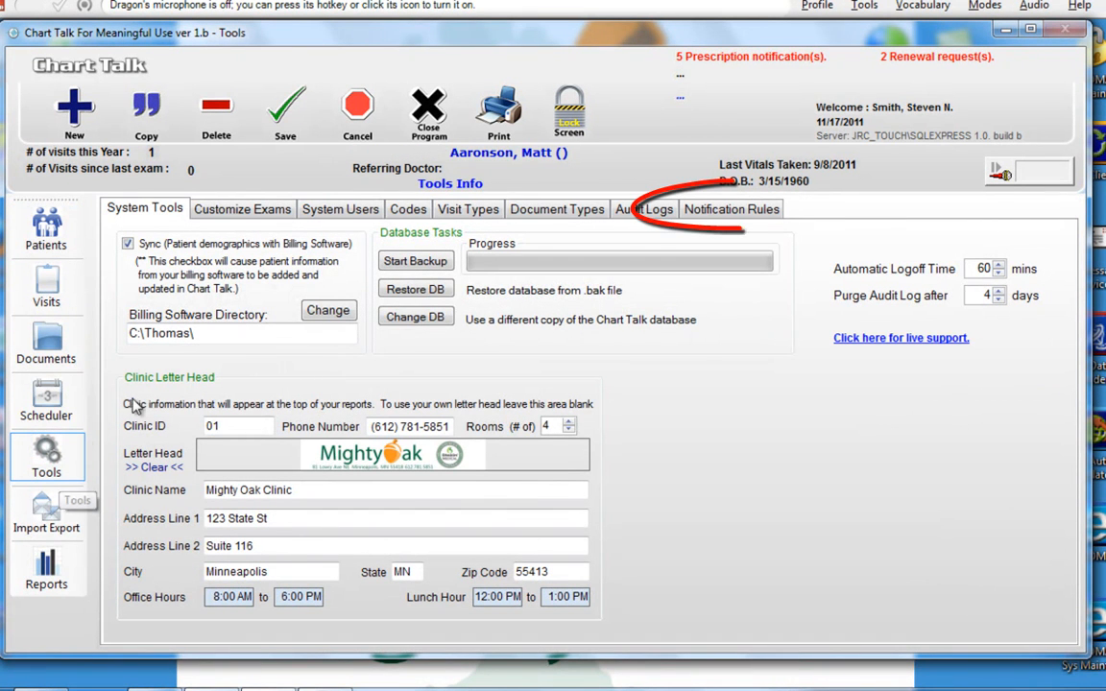
left_click(745, 211)
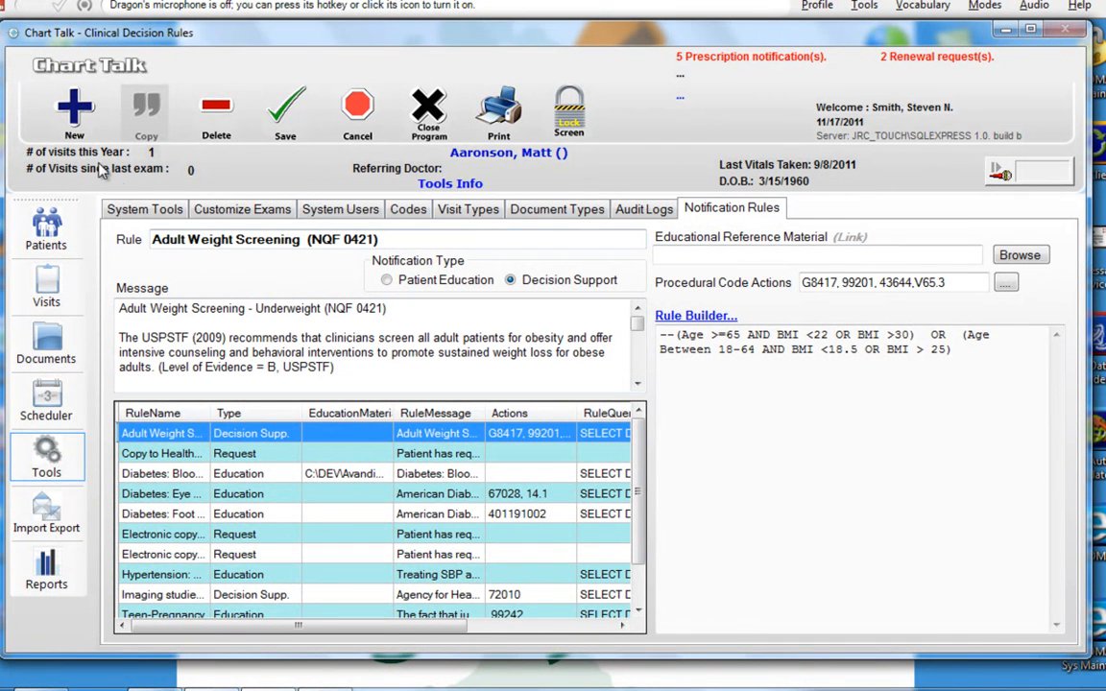
left_click(77, 128)
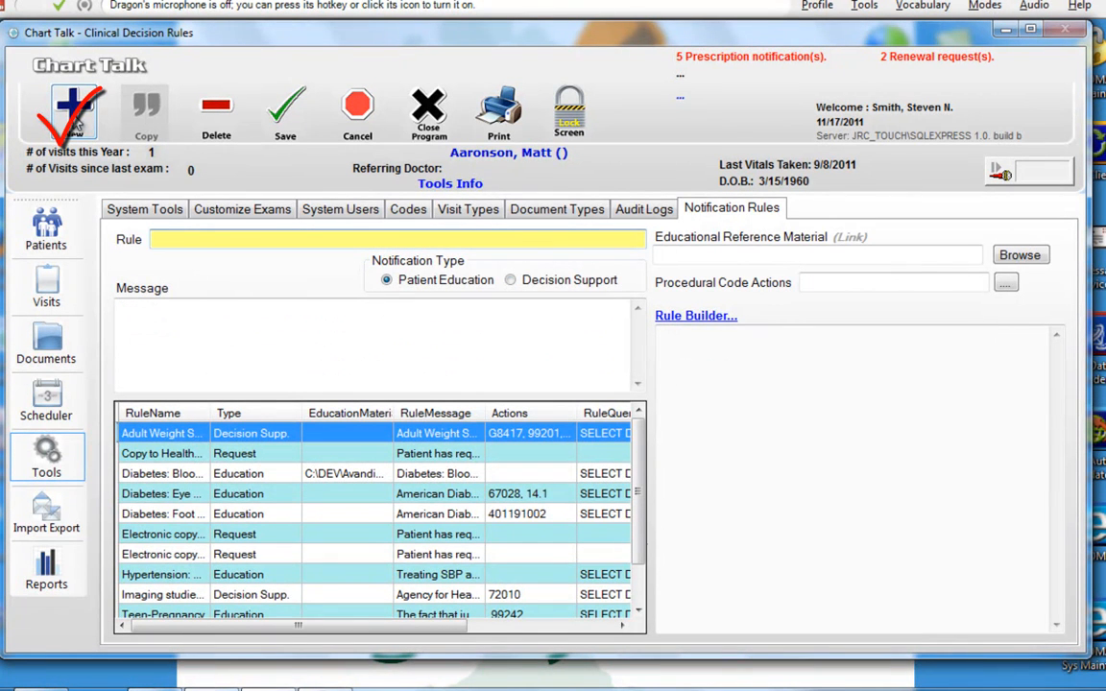
- Name the new patient education rule "Diabesity Warning"
left_click(188, 241)
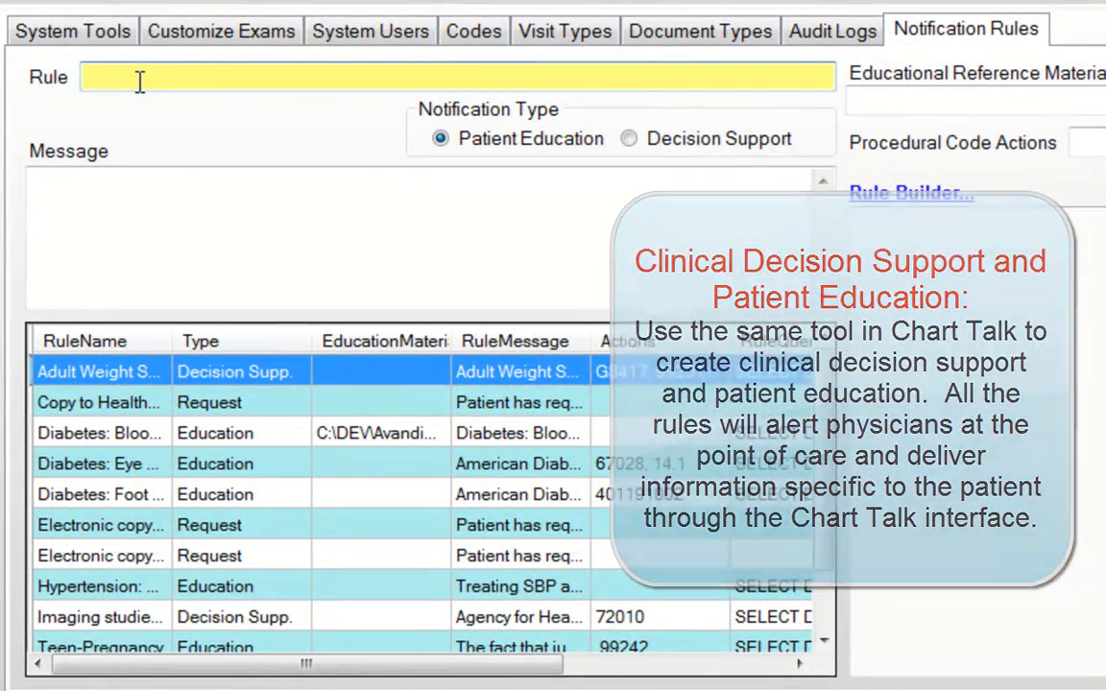
type("diabesity warning")
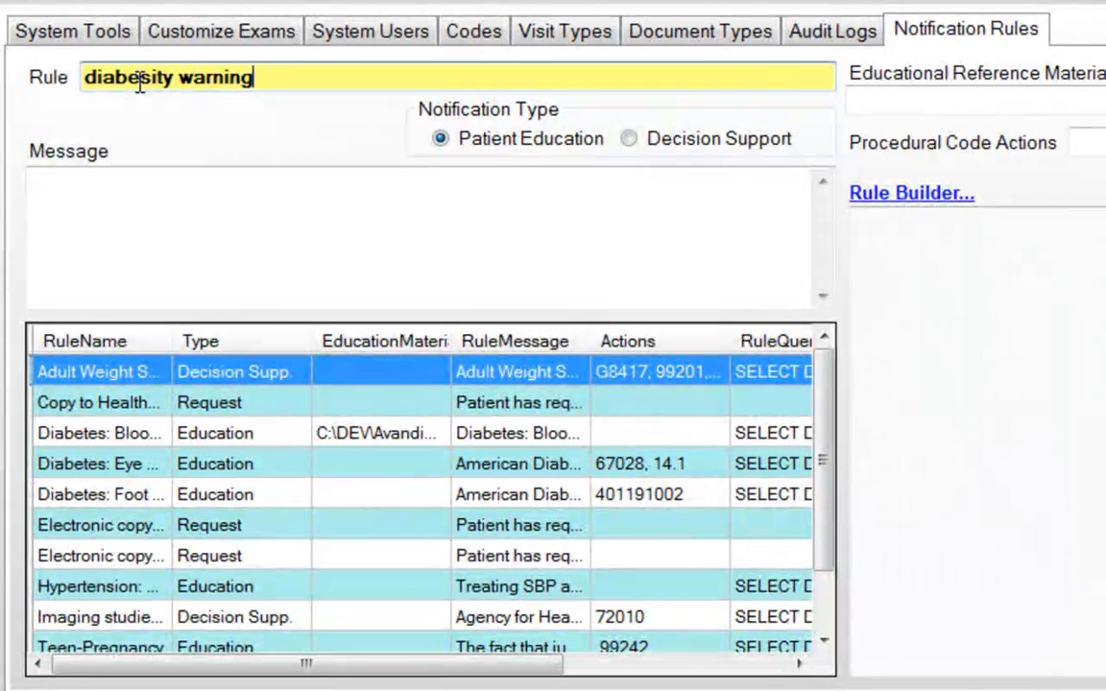
key("ctrl+a")
type("Diabesity Warning")
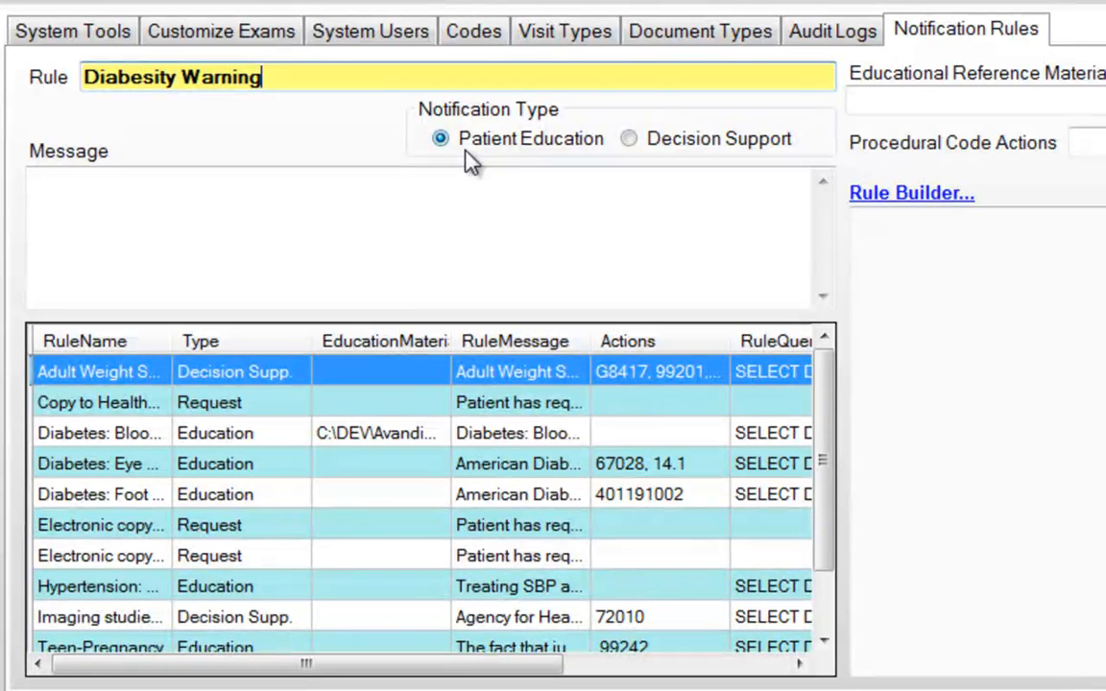
- Copy the introduction and list of signs from the Diabesity article in the web browser into the rule's message in Chart Talk
left_click(500, 201)
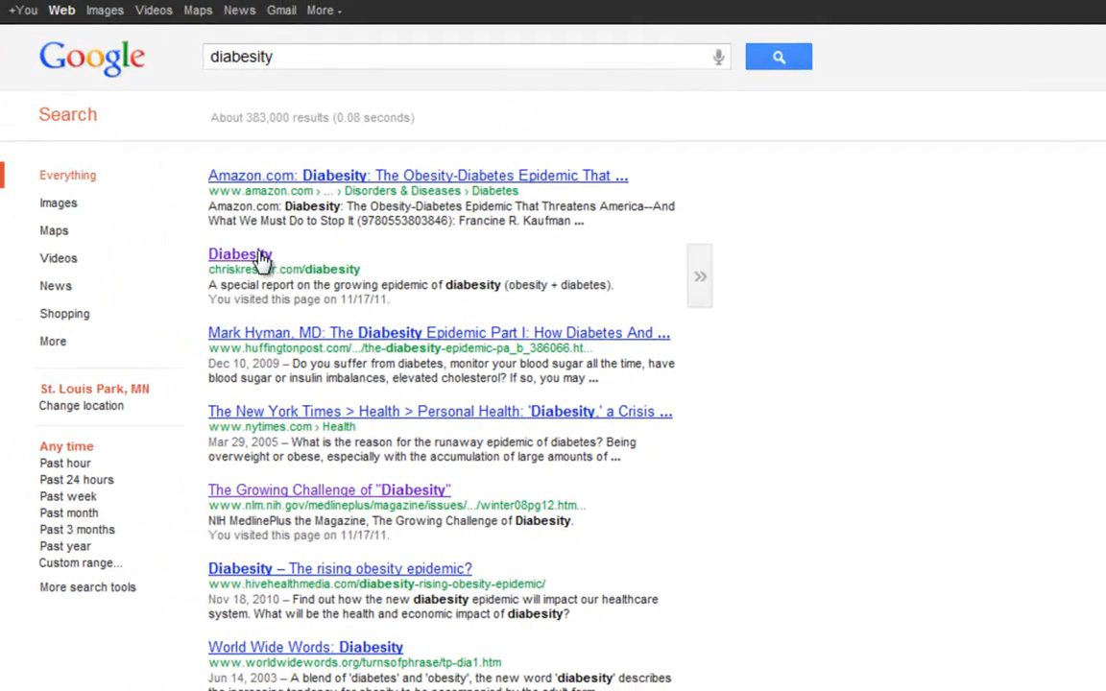
left_click(261, 257)
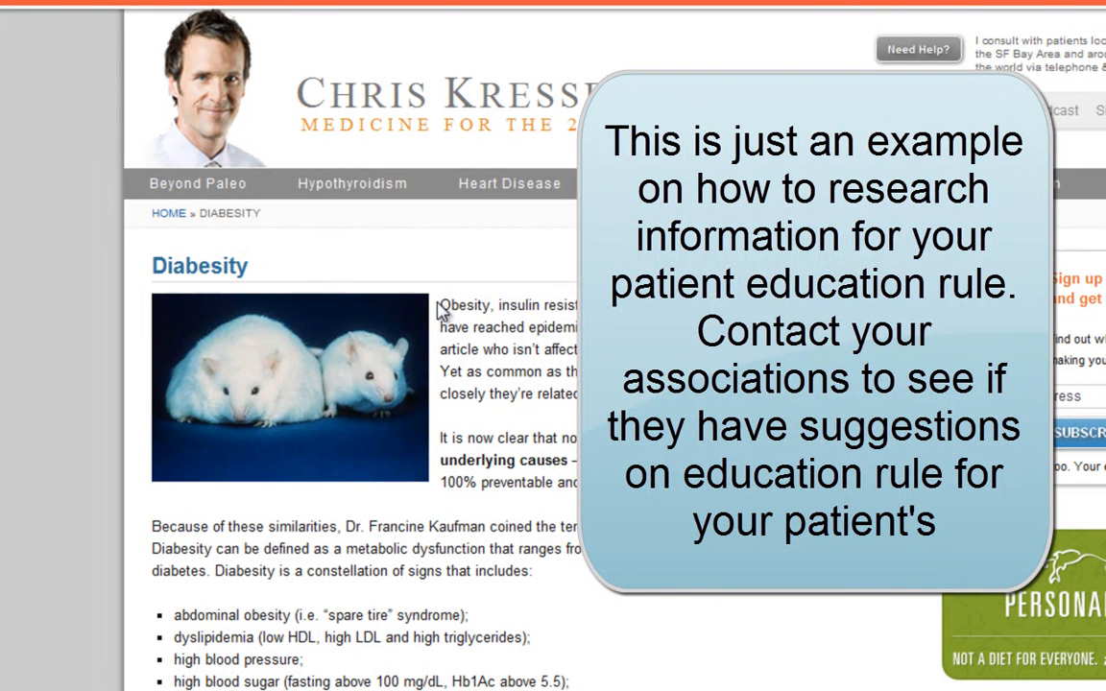
left_click_drag(441, 305, 623, 686)
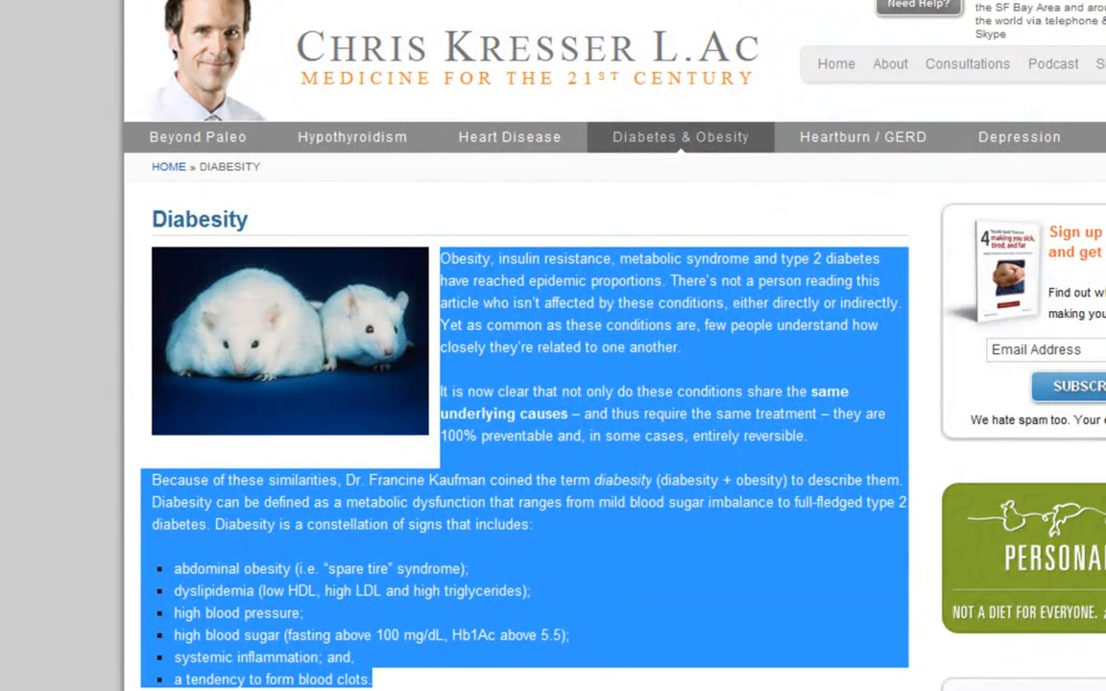
key("alt+Tab")
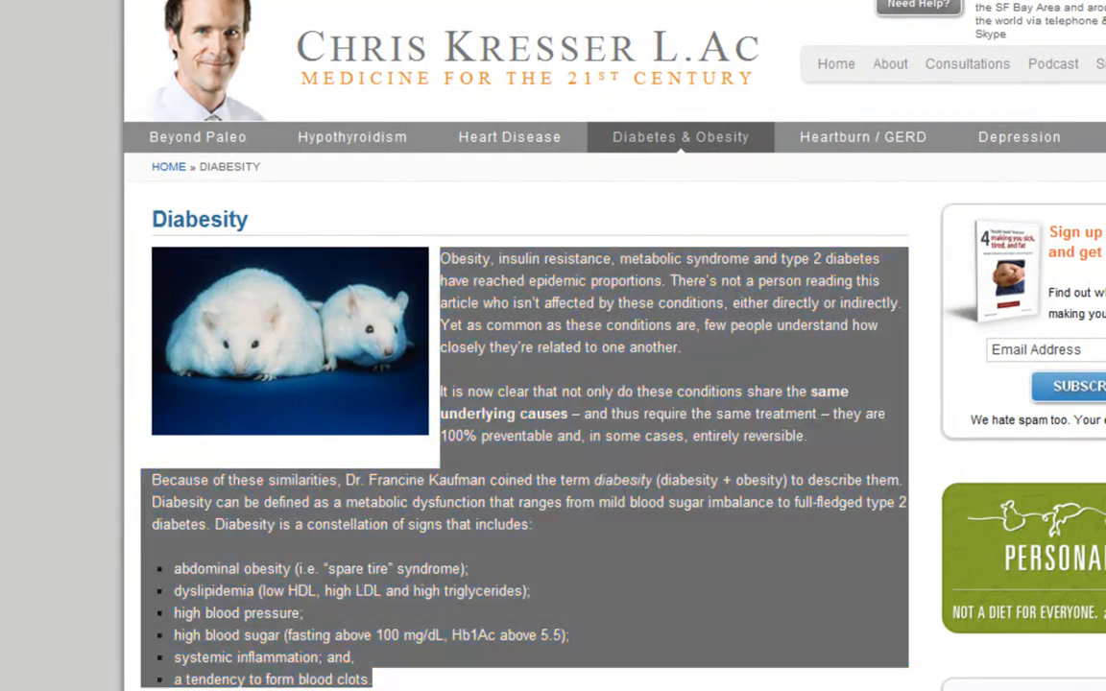
left_click(207, 273)
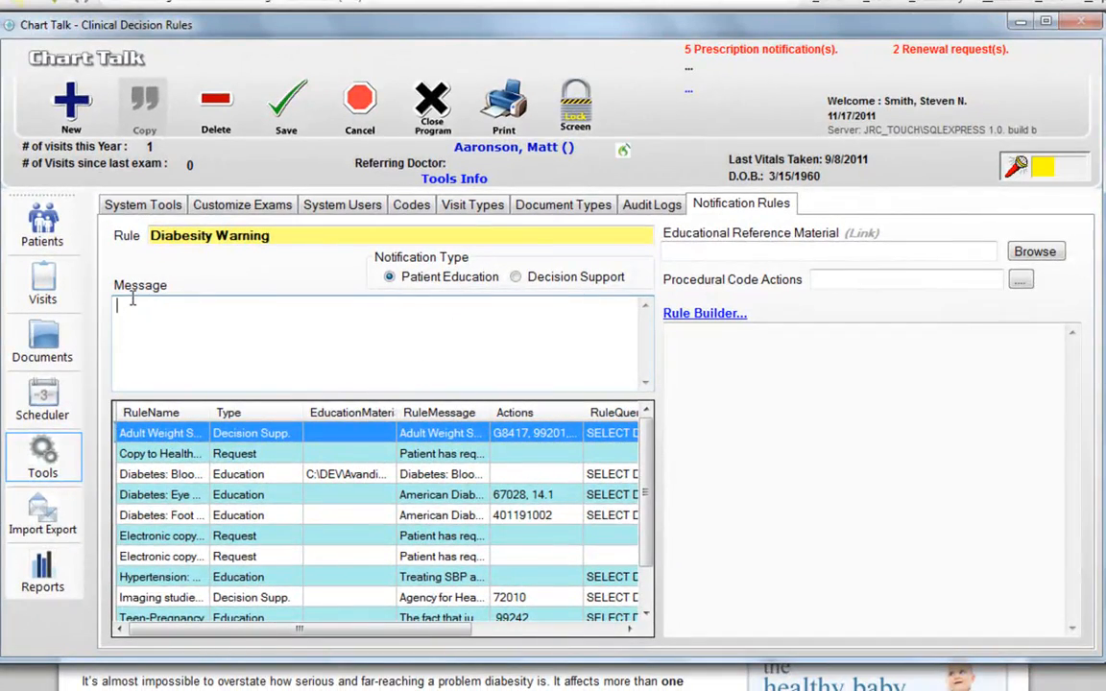
key("ctrl+v")
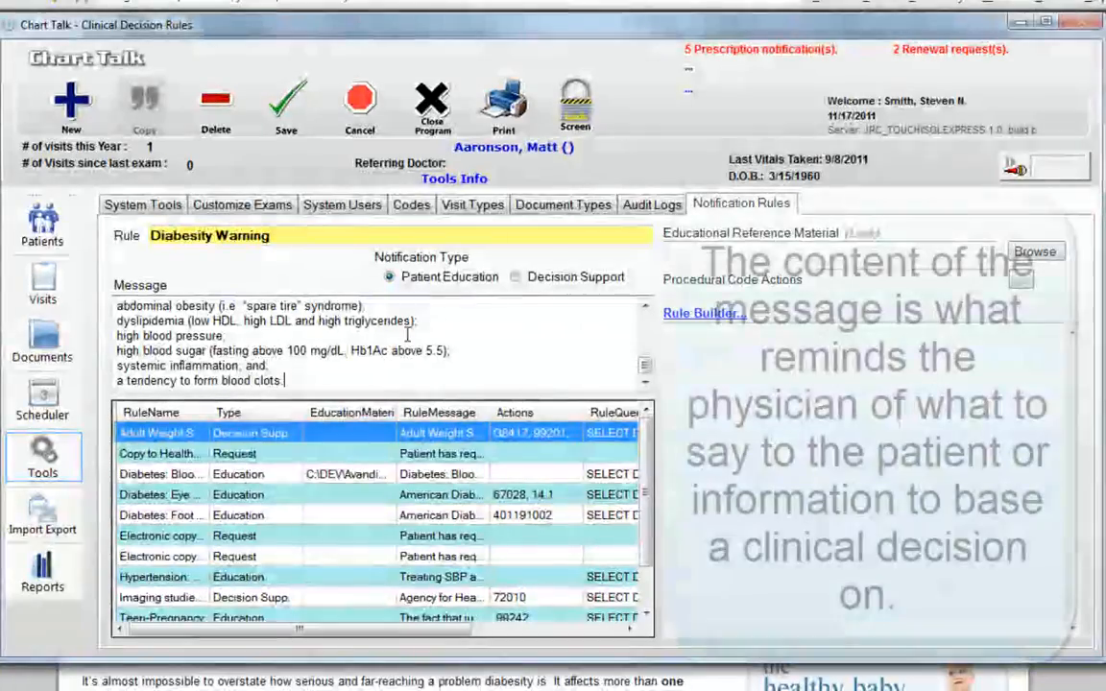
- Add "Talk to the patient about the dangers of obesity and the correlation with diabetes." above the article text in the message
left_click_drag(645, 367, 641, 324)
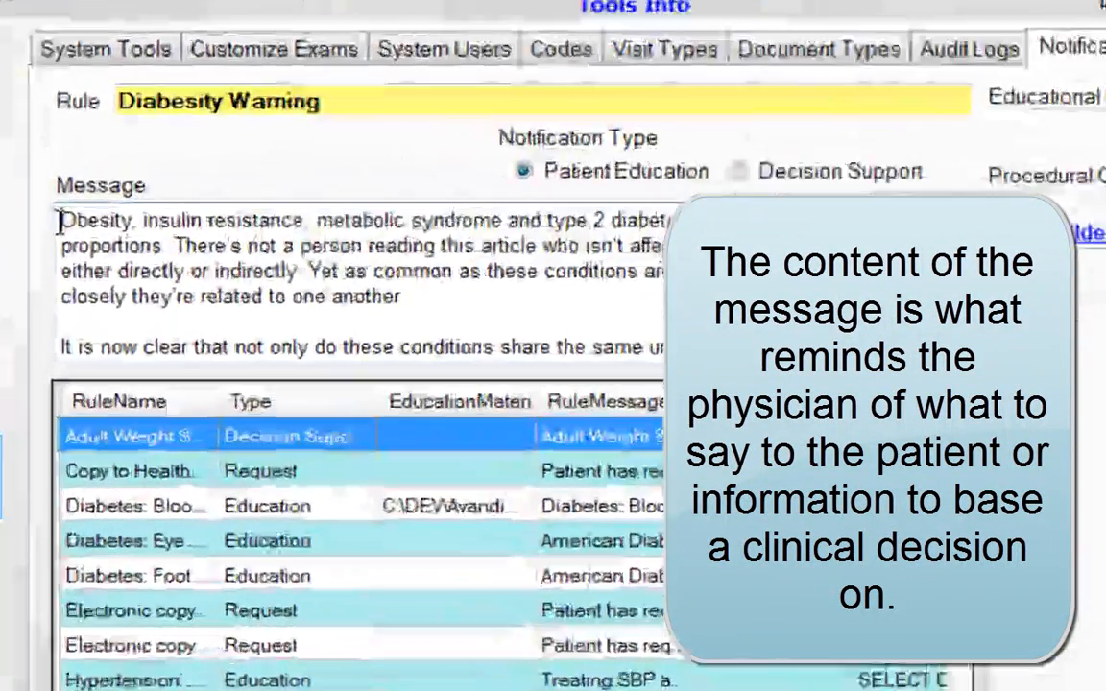
left_click(59, 223)
key("Return")
key("Return")
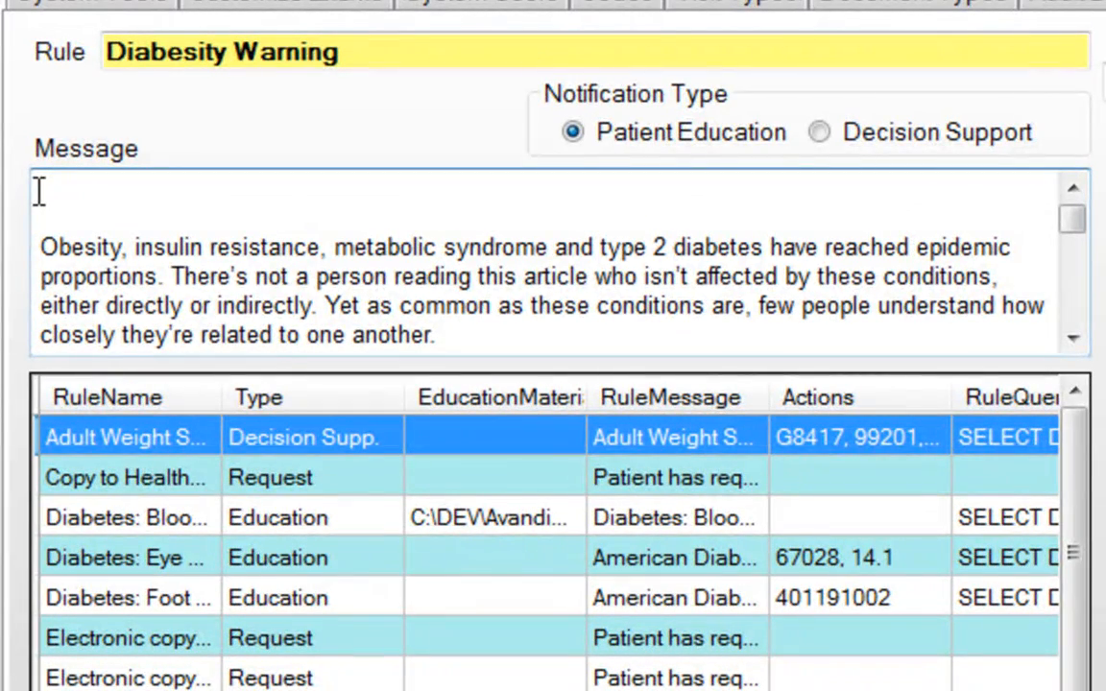
type("Talk to the patient about the dangers of obesity and the correlation with")
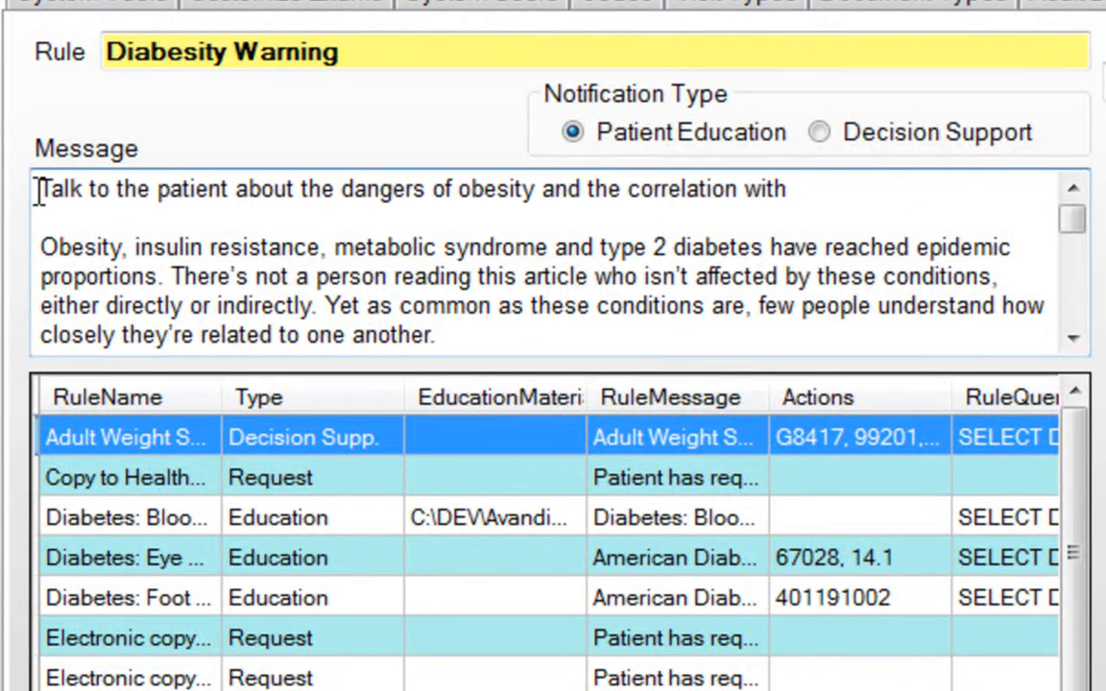
type(" diabetes.")
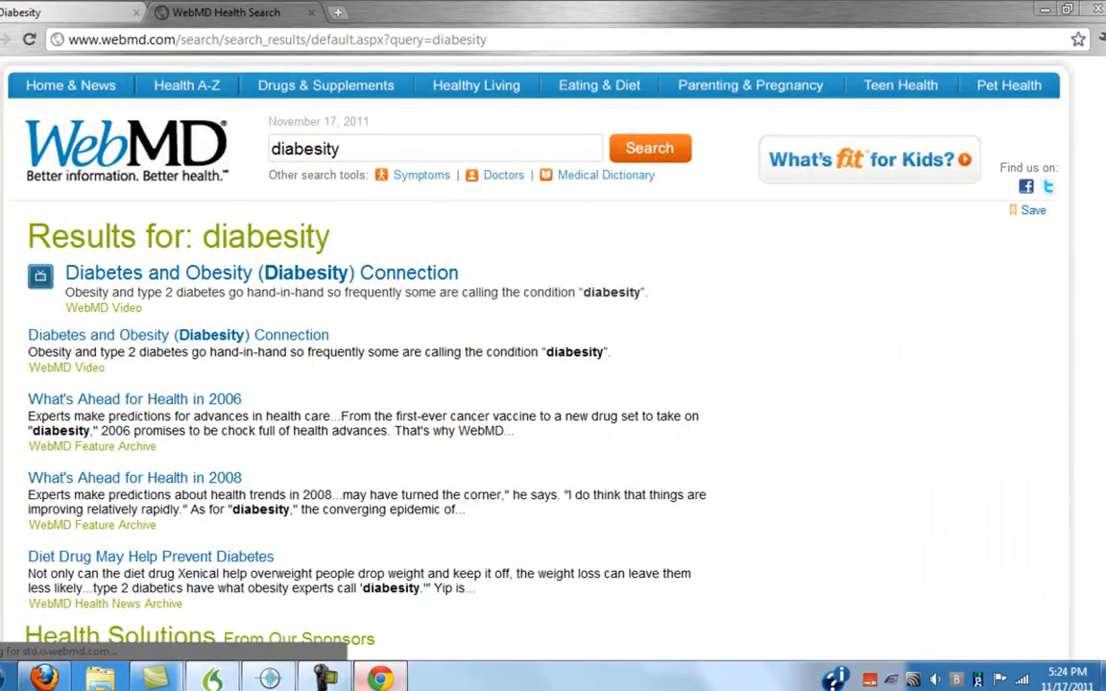
- Open WebMD's "Diabetes and Obesity (Diabesity) Connection" video in the browser, copy its web address and close the video page
left_click(201, 278)
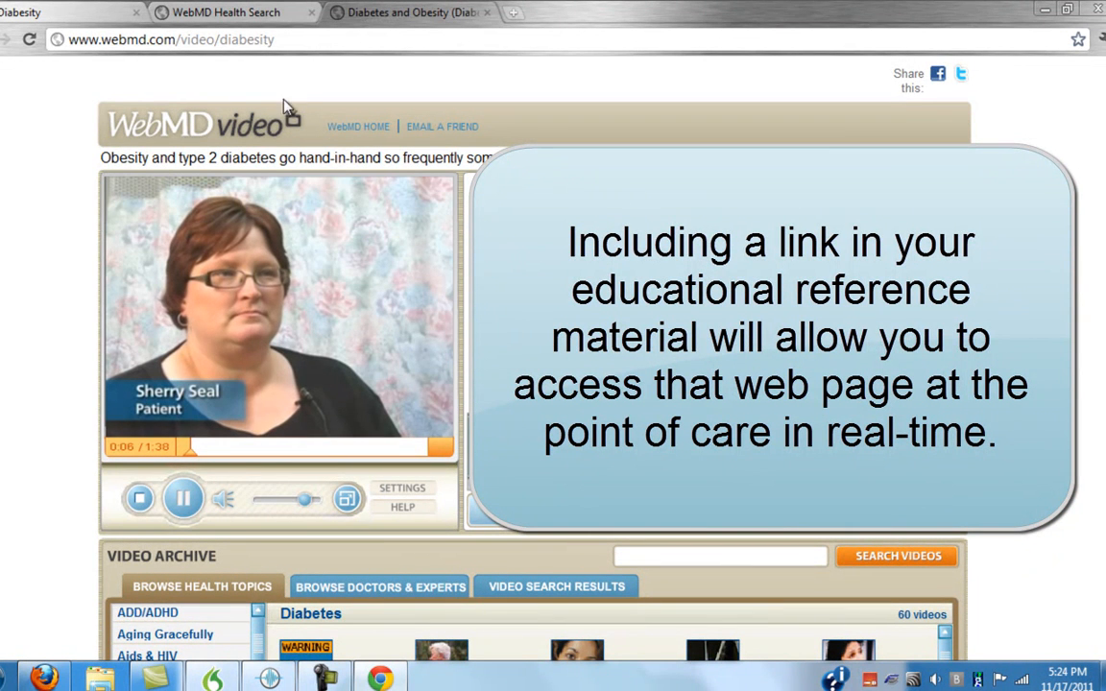
left_click_drag(281, 40, 65, 38)
key("ctrl+c")
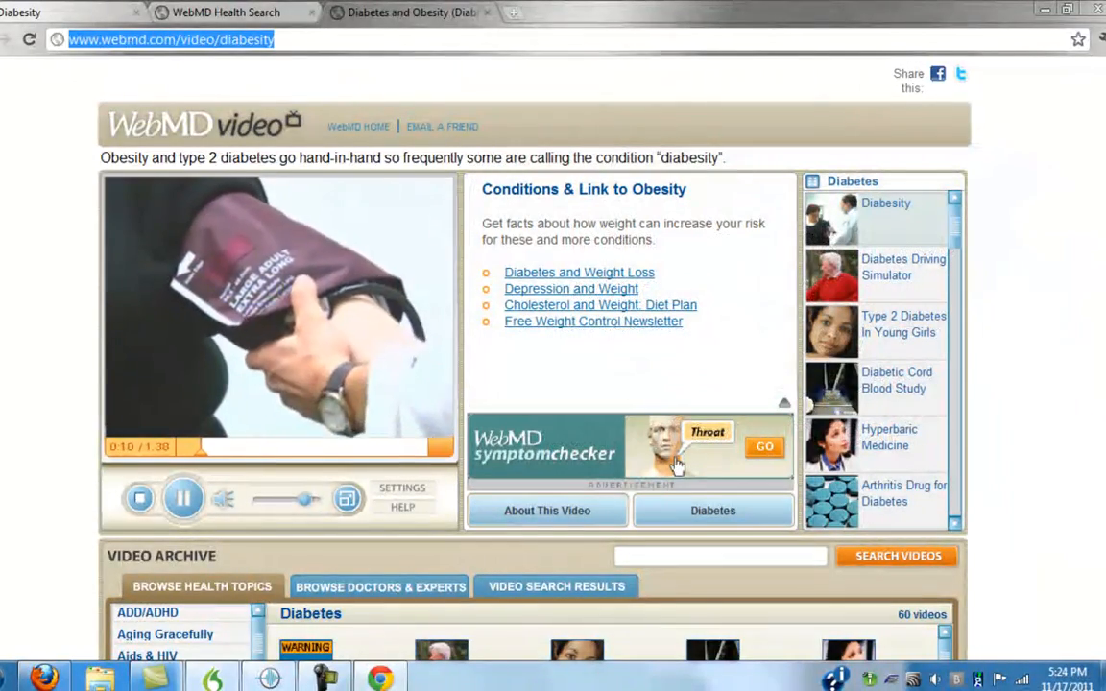
left_click(487, 13)
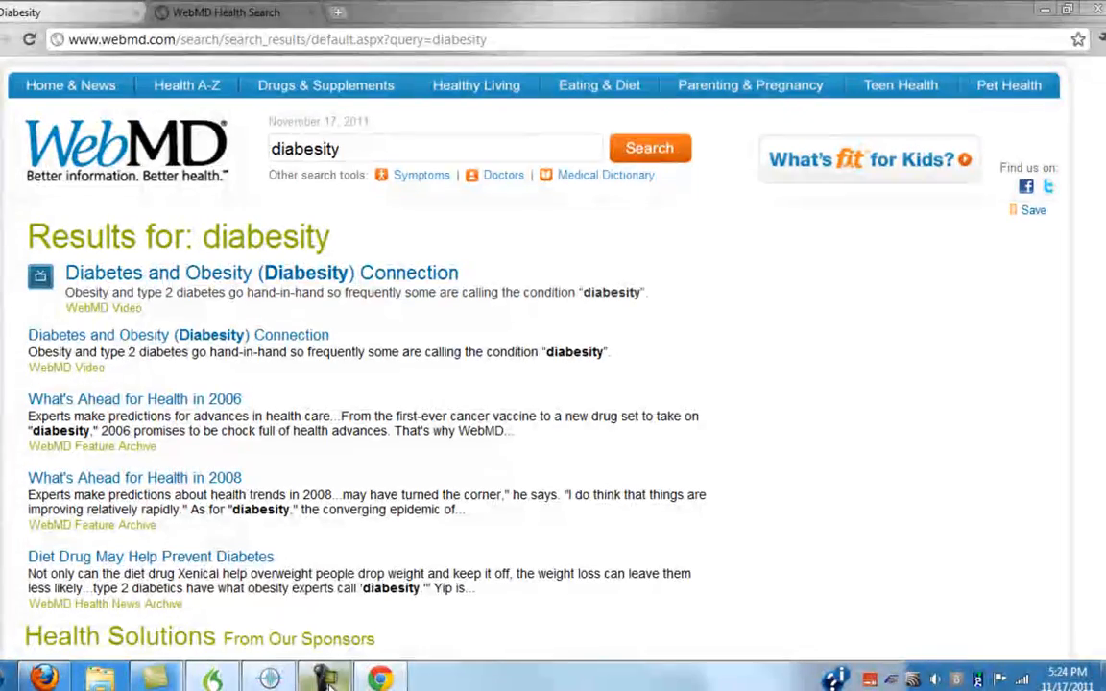
mouse_move(272, 680)
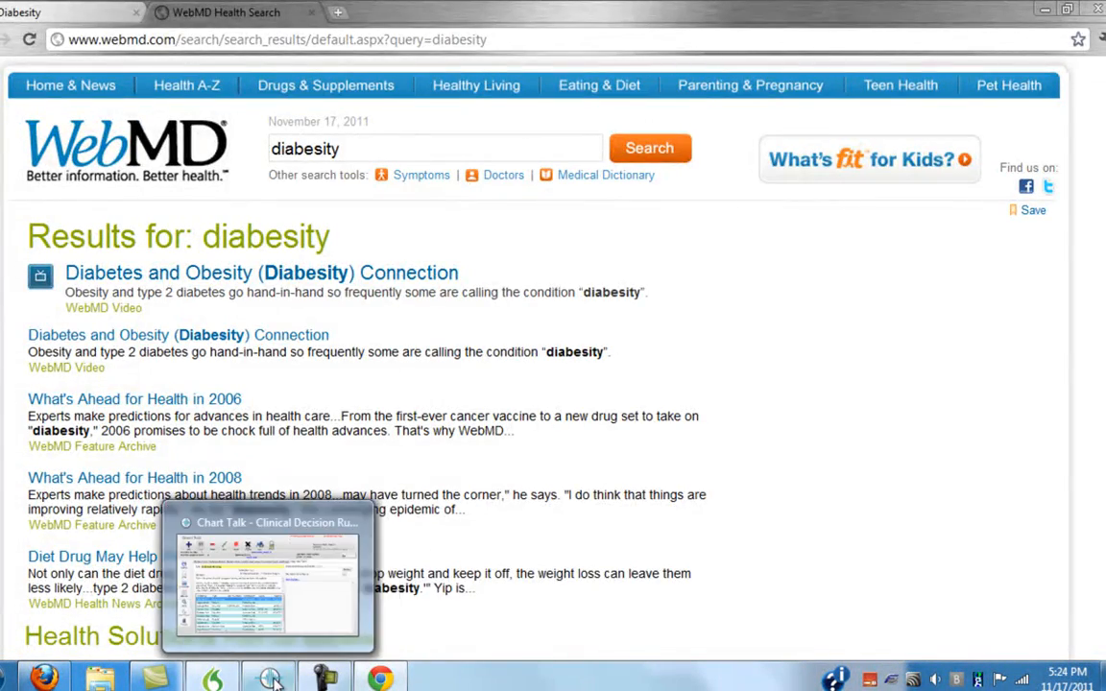
left_click(297, 600)
left_click(693, 237)
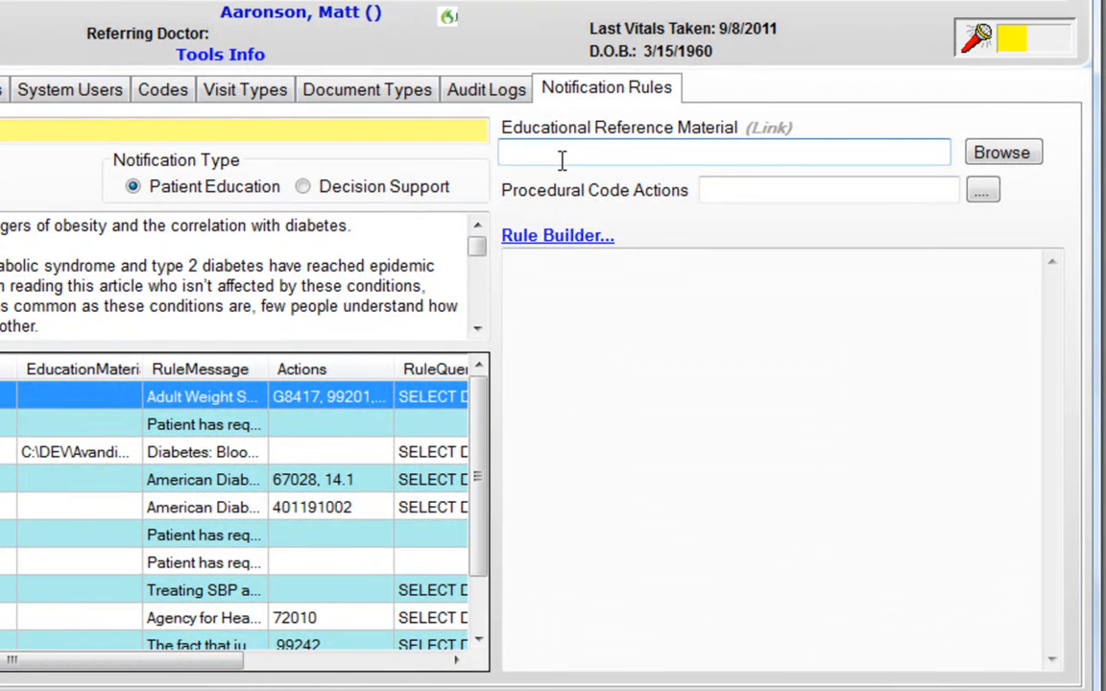
key("ctrl+v")
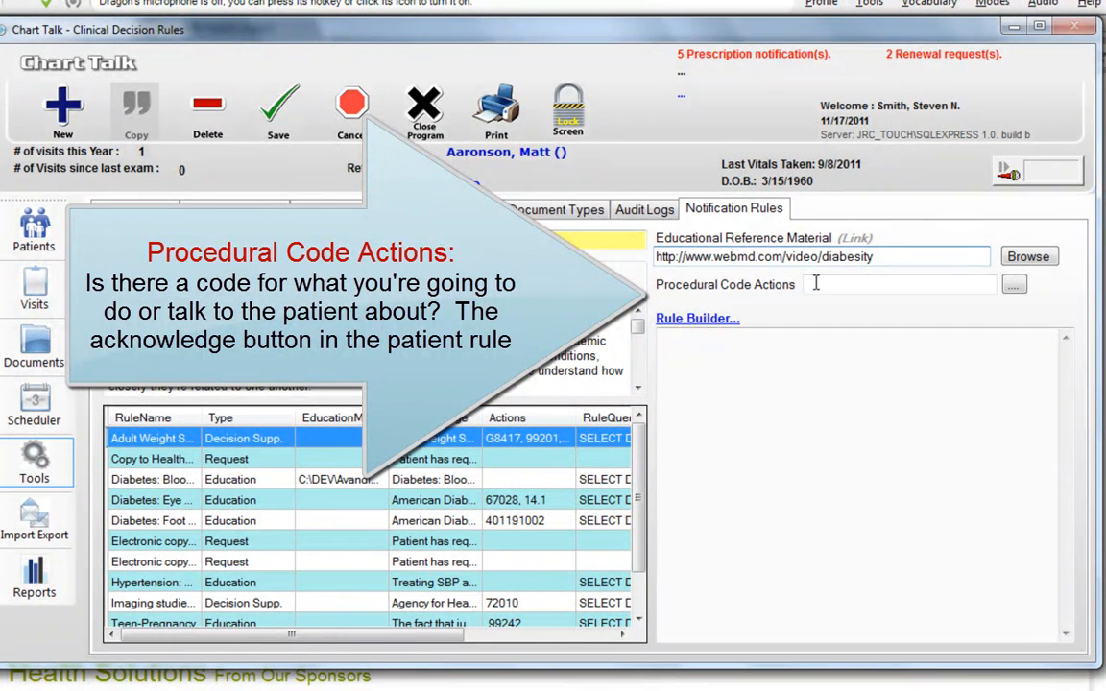
- Enter V 65.4 as the rule's procedural code action and save the rule
left_click(816, 284)
key("KP_Add")
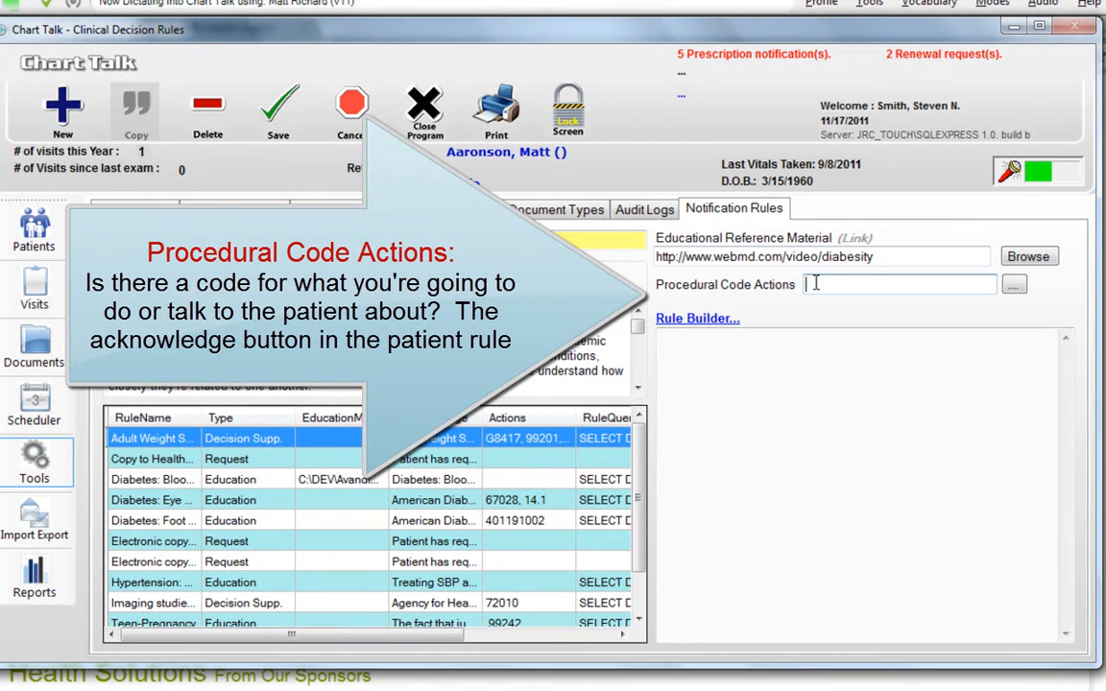
type("V 65.4")
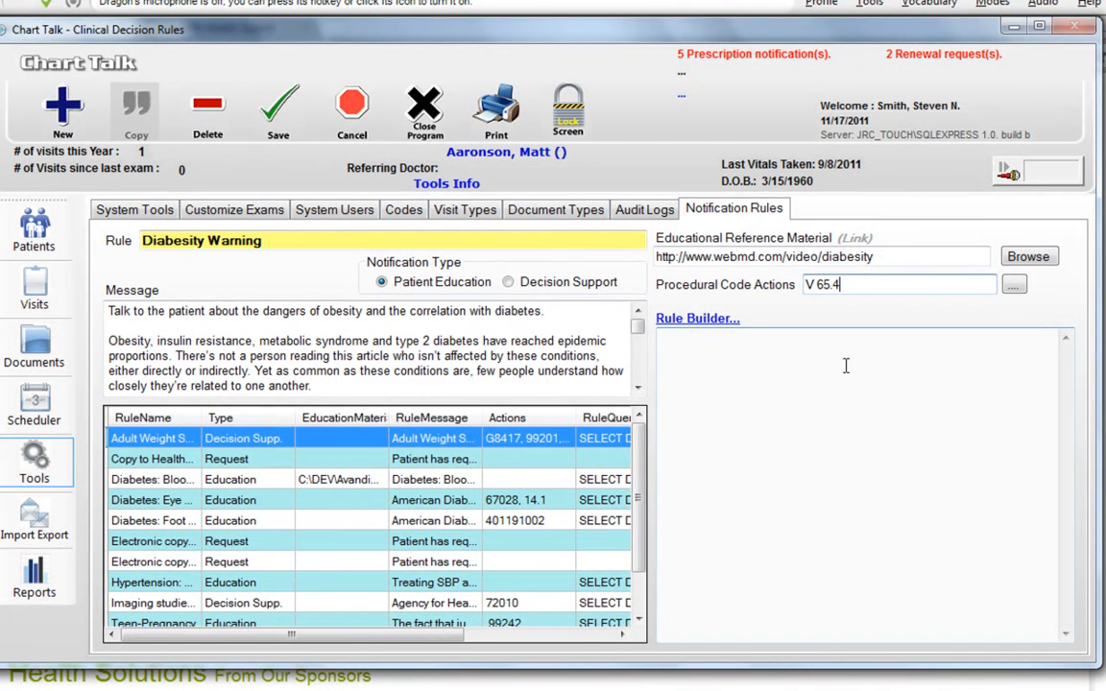
left_click_drag(861, 285, 807, 284)
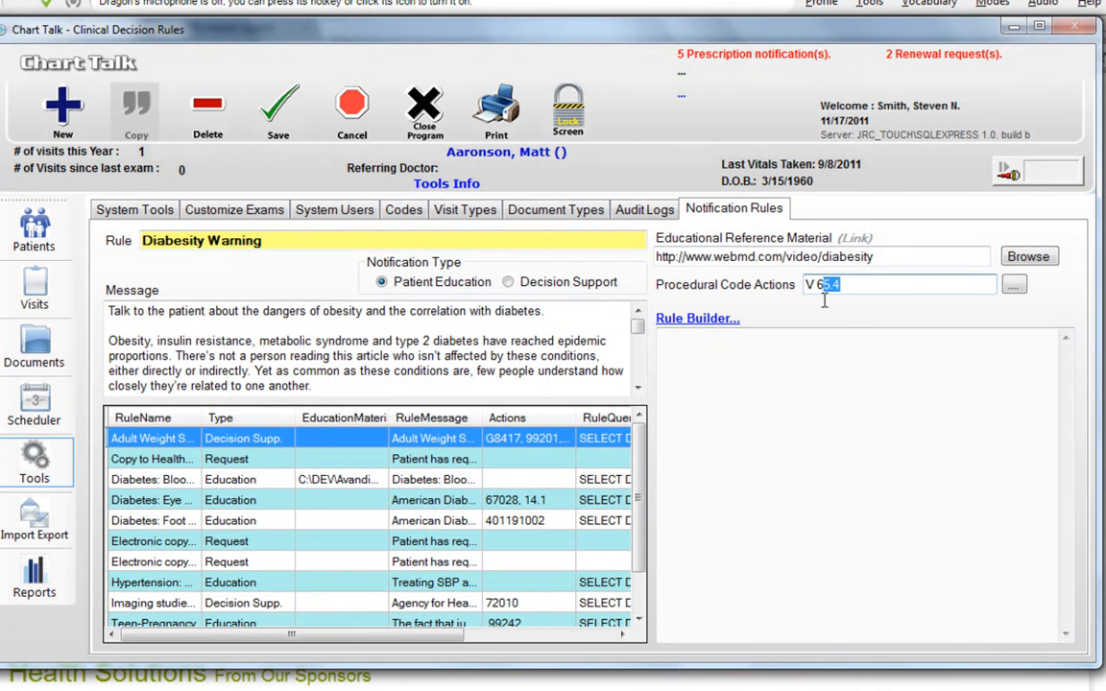
left_click(913, 367)
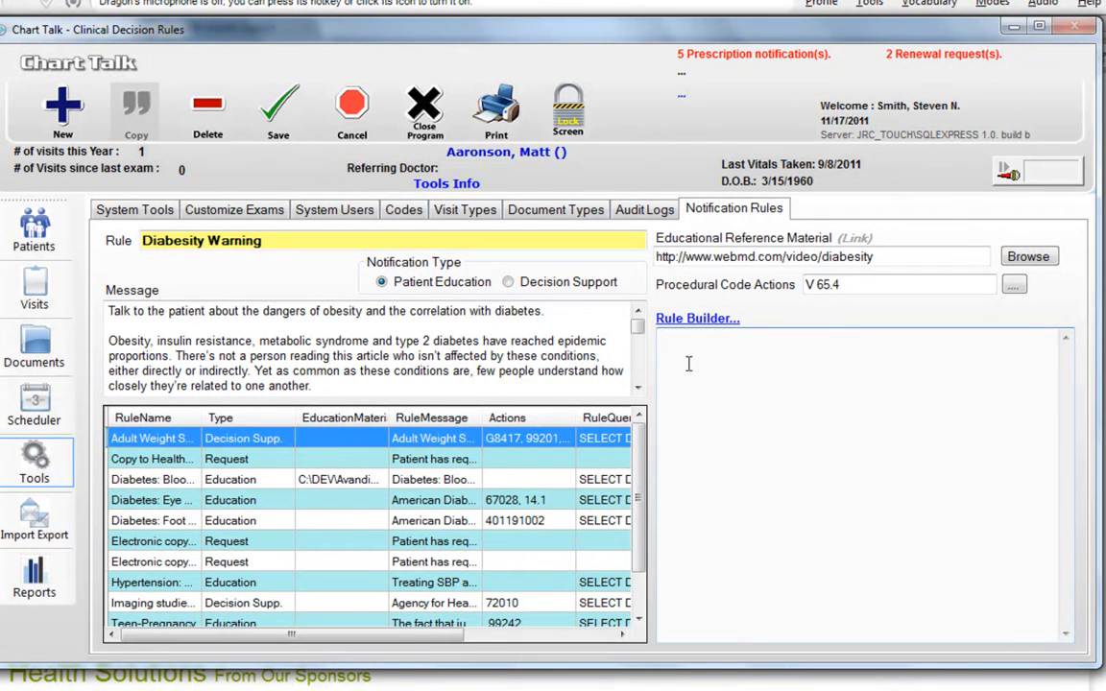
left_click(274, 115)
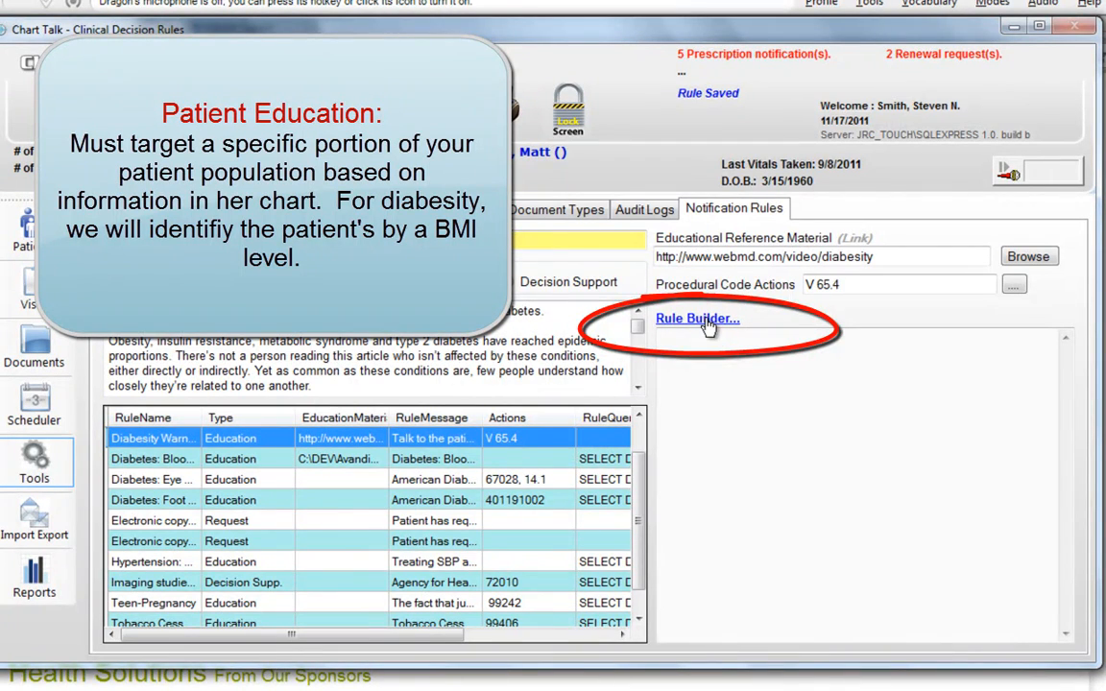
- Open the Rule Builder for the Diabesity Warning rule and set the patient age condition to >= 18
left_click(699, 320)
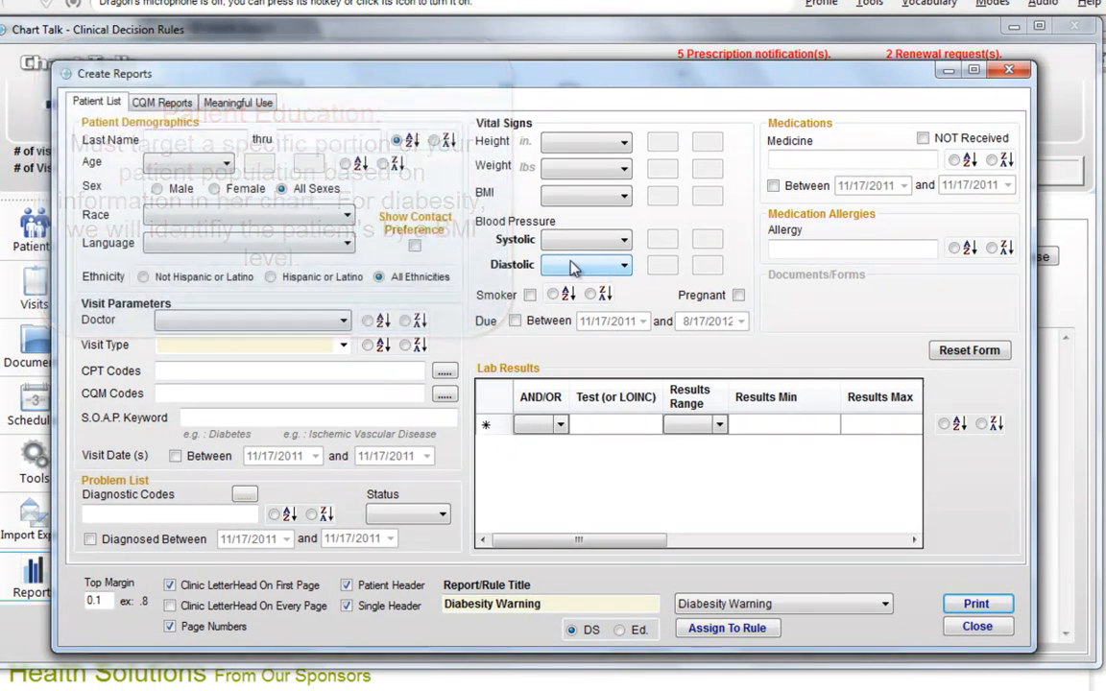
left_click(227, 169)
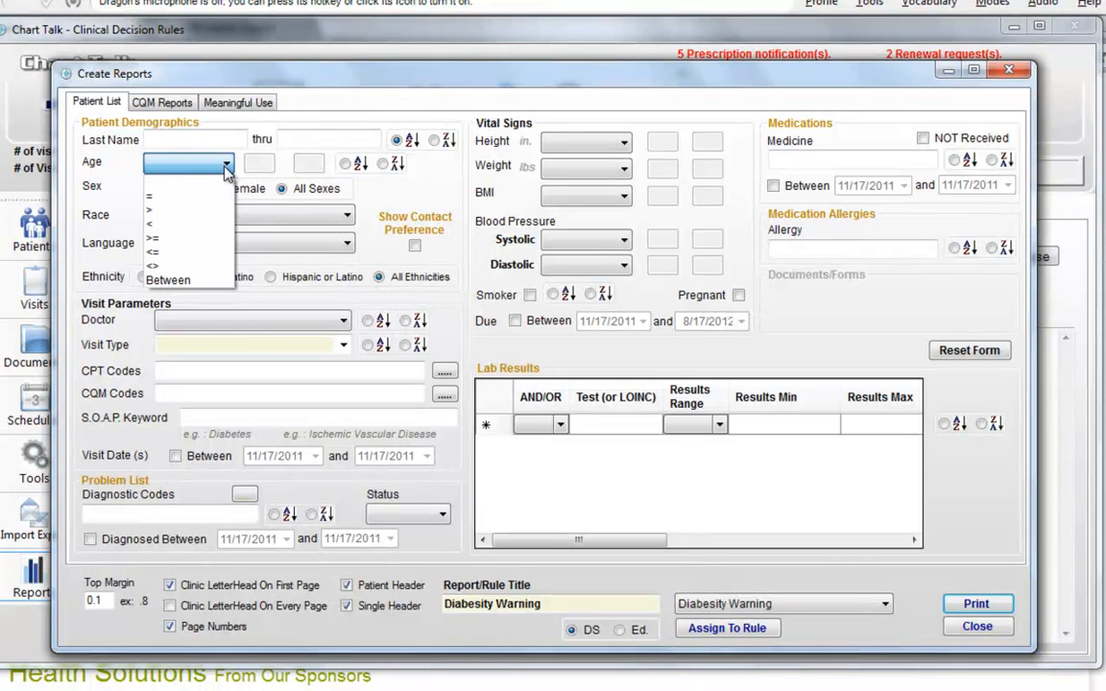
left_click(169, 239)
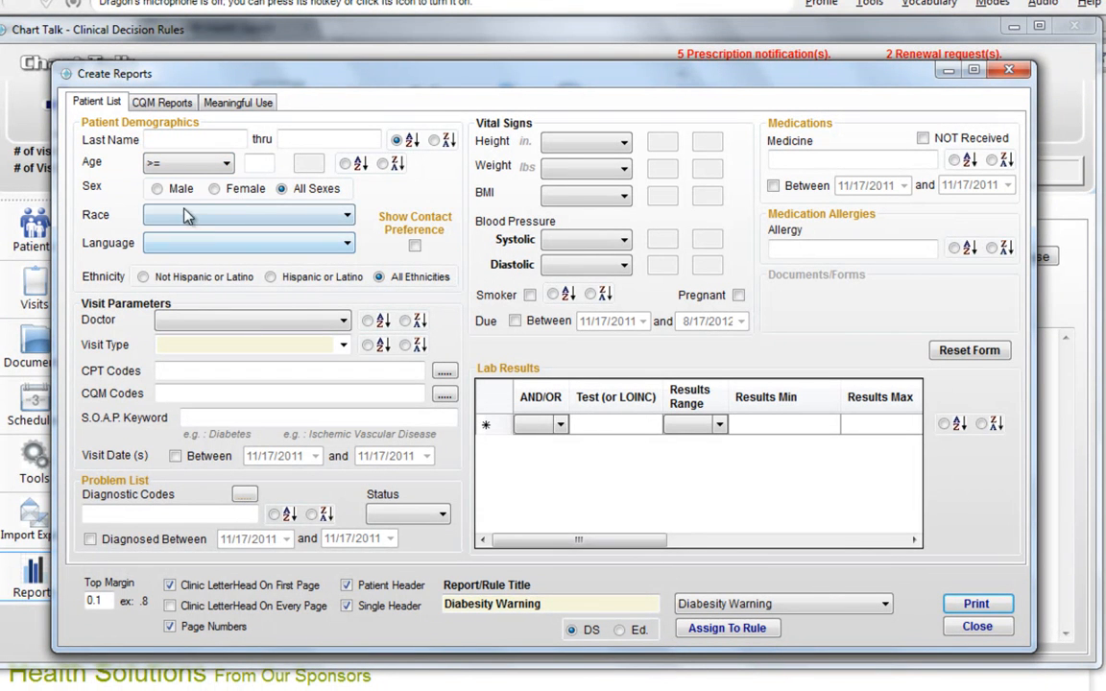
left_click(257, 164)
type("18")
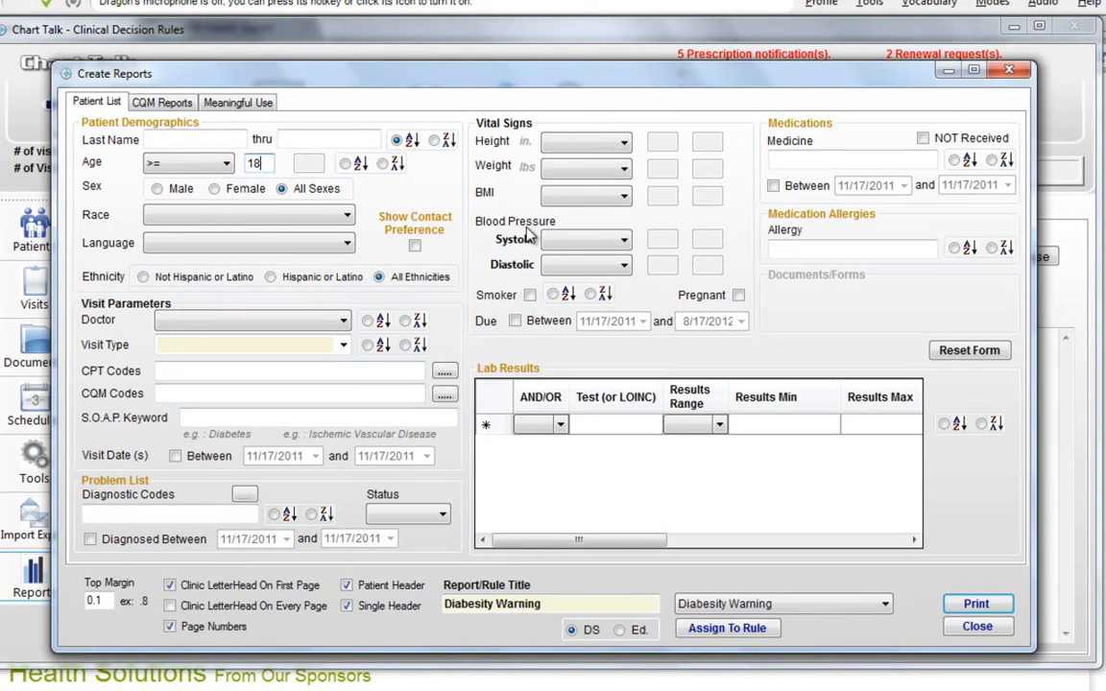
- Set the rule's BMI condition to >= 30 and its type to Ed
left_click(624, 199)
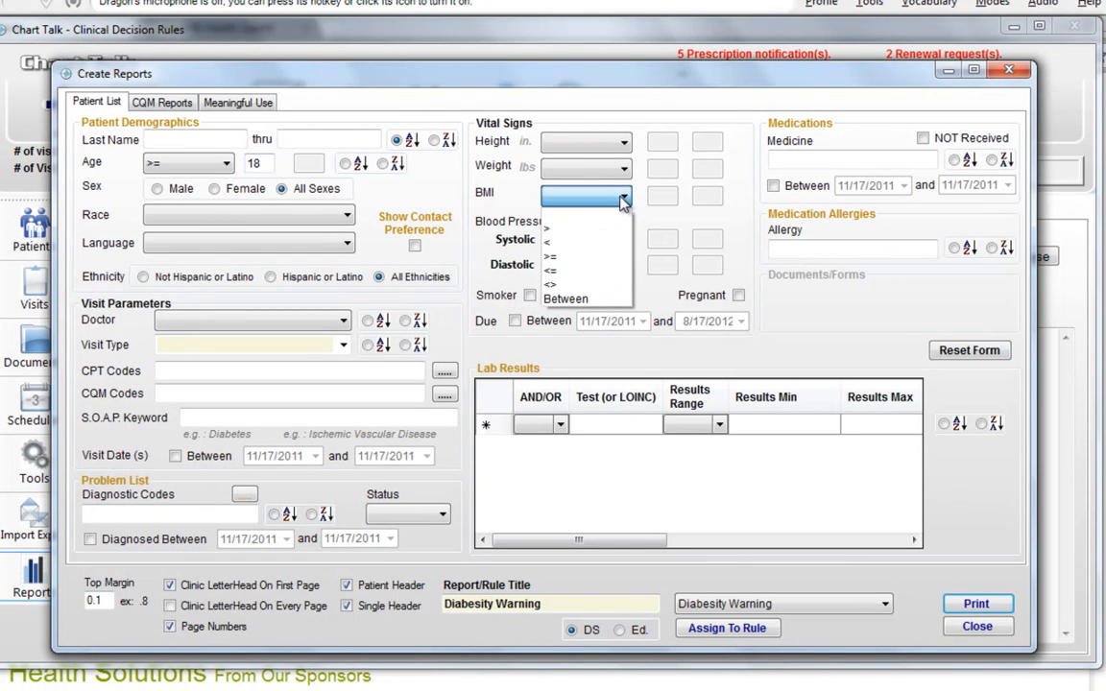
left_click(578, 260)
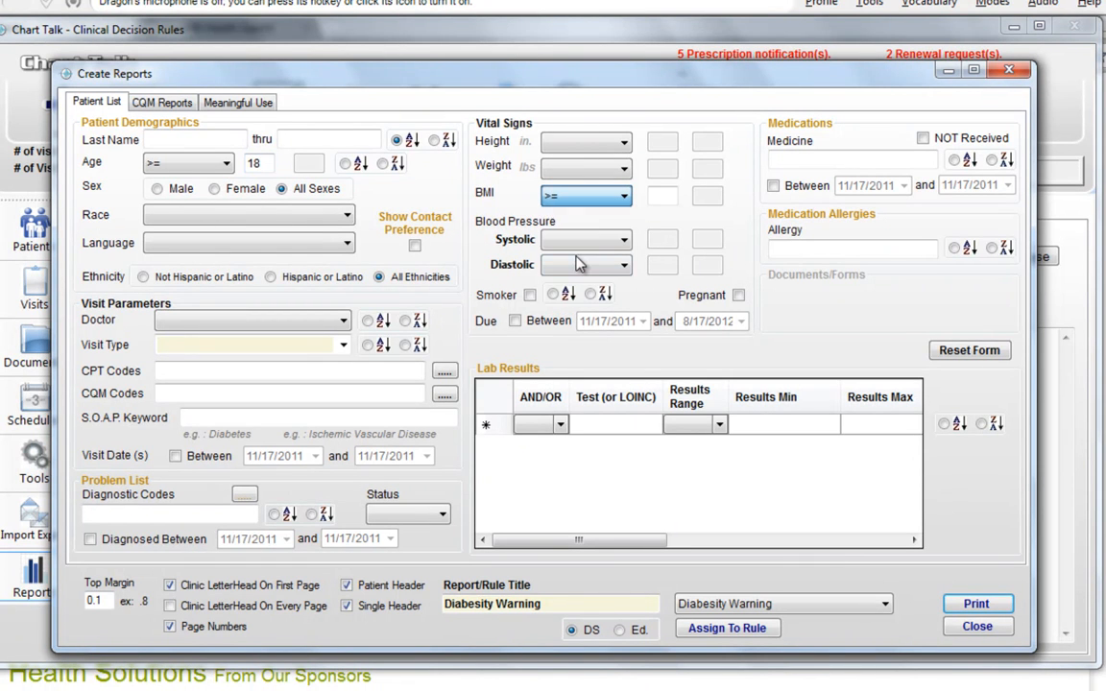
left_click(666, 195)
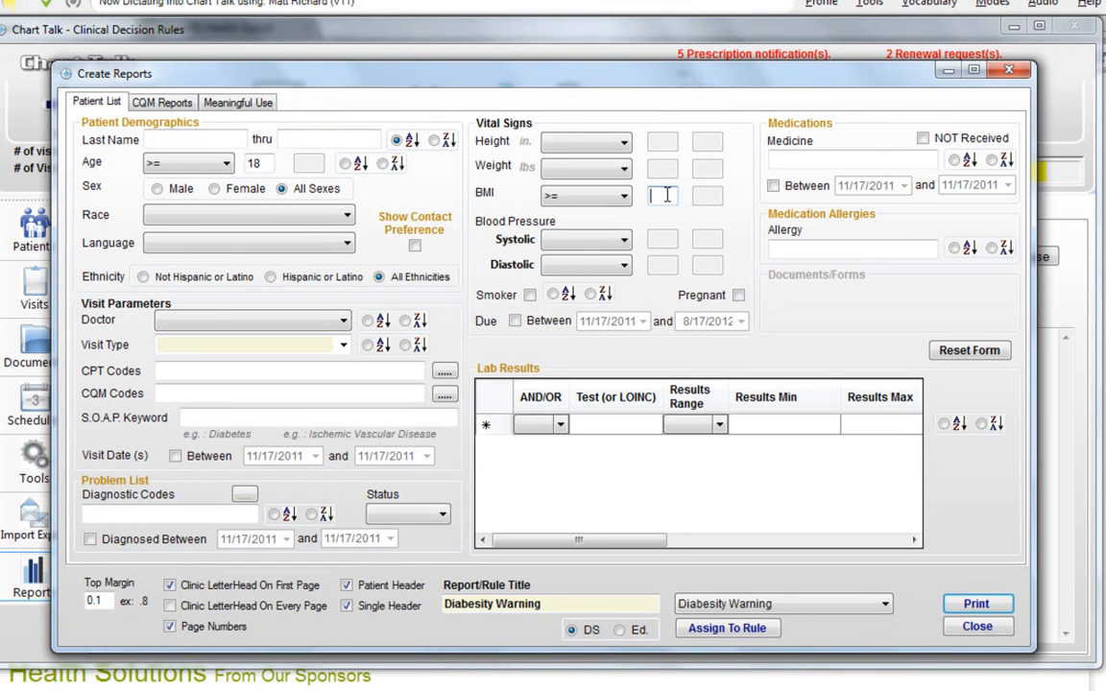
type("30")
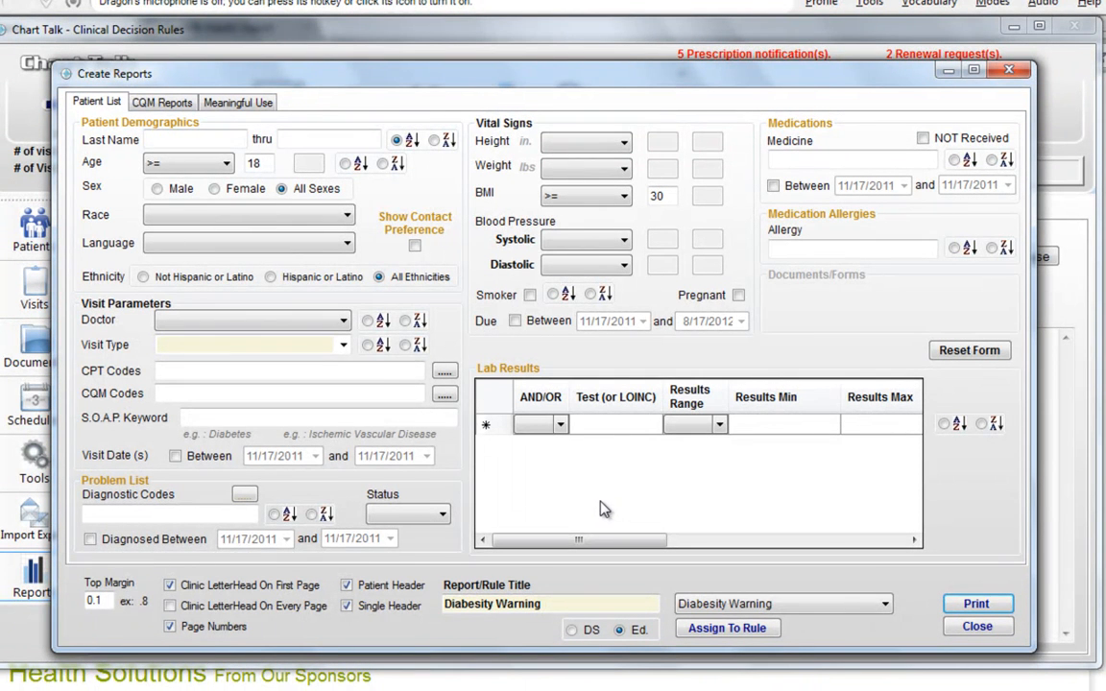
- Assign the criteria to the Diabesity Warning rule, accept overwriting its existing definition, and close the report builder
left_click(704, 624)
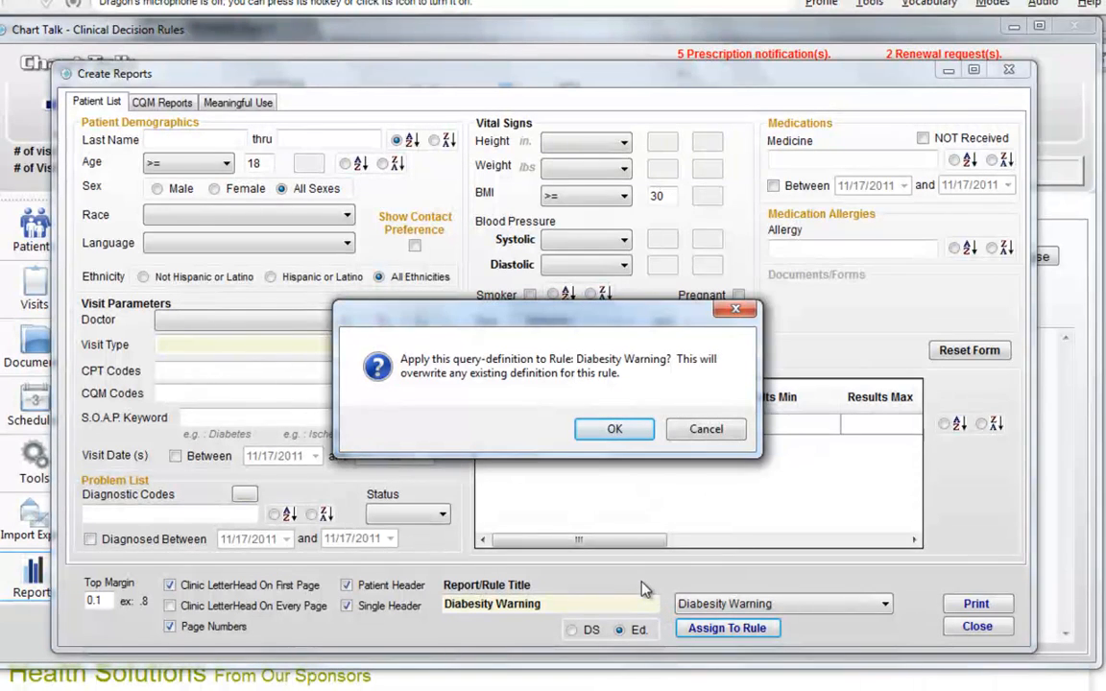
left_click(609, 434)
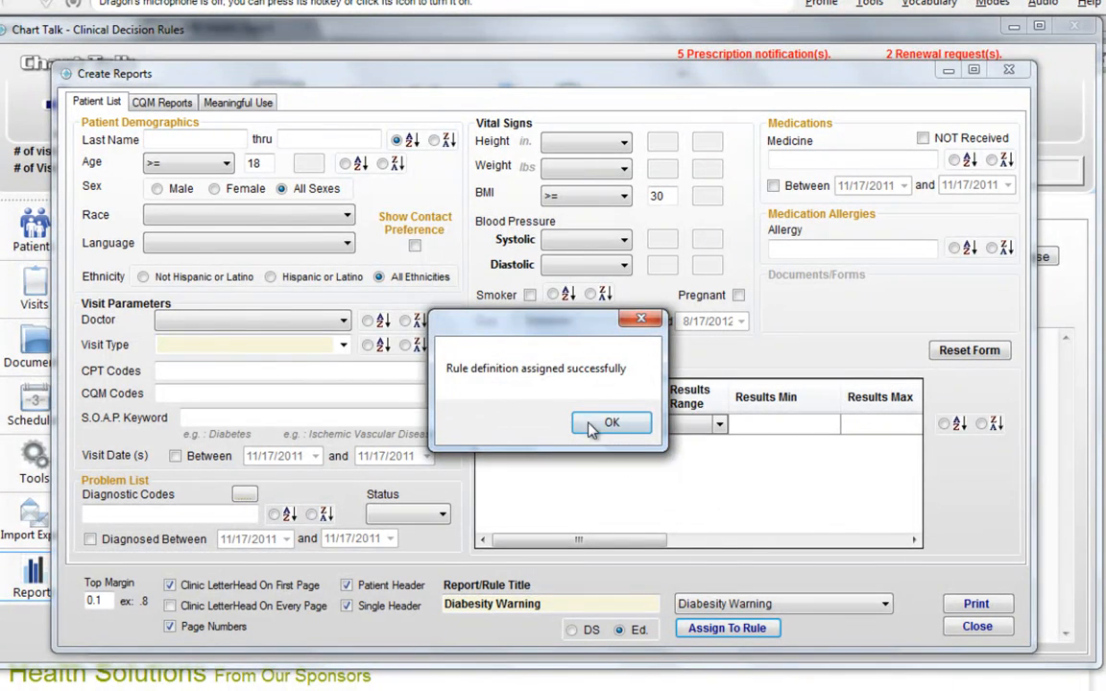
left_click(605, 428)
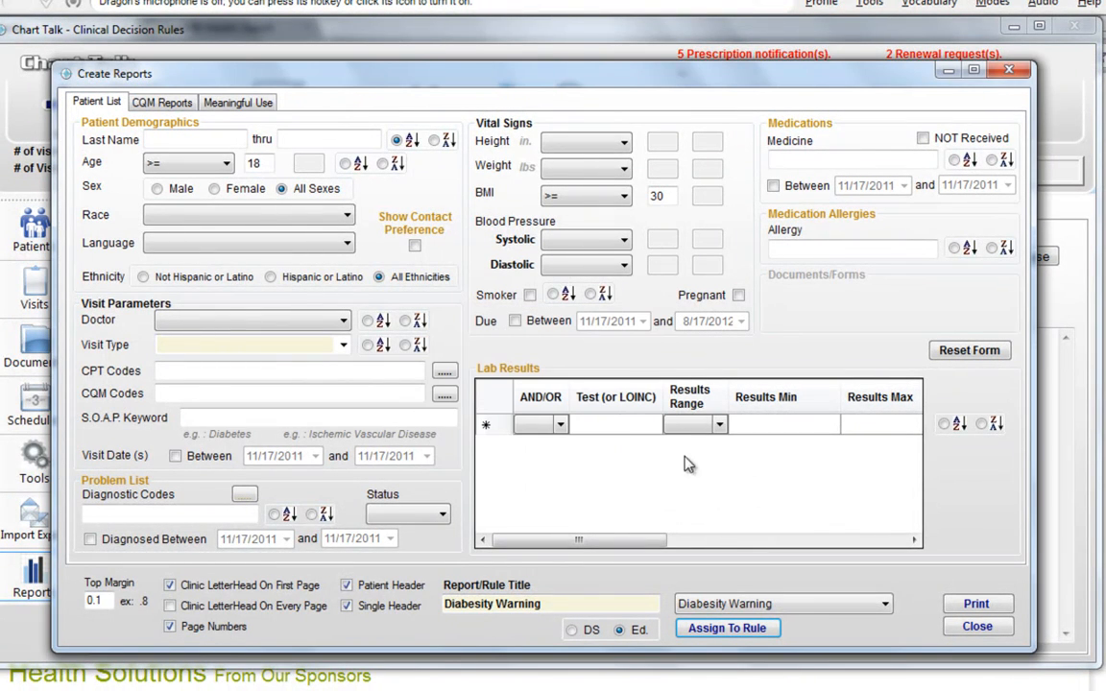
left_click(975, 627)
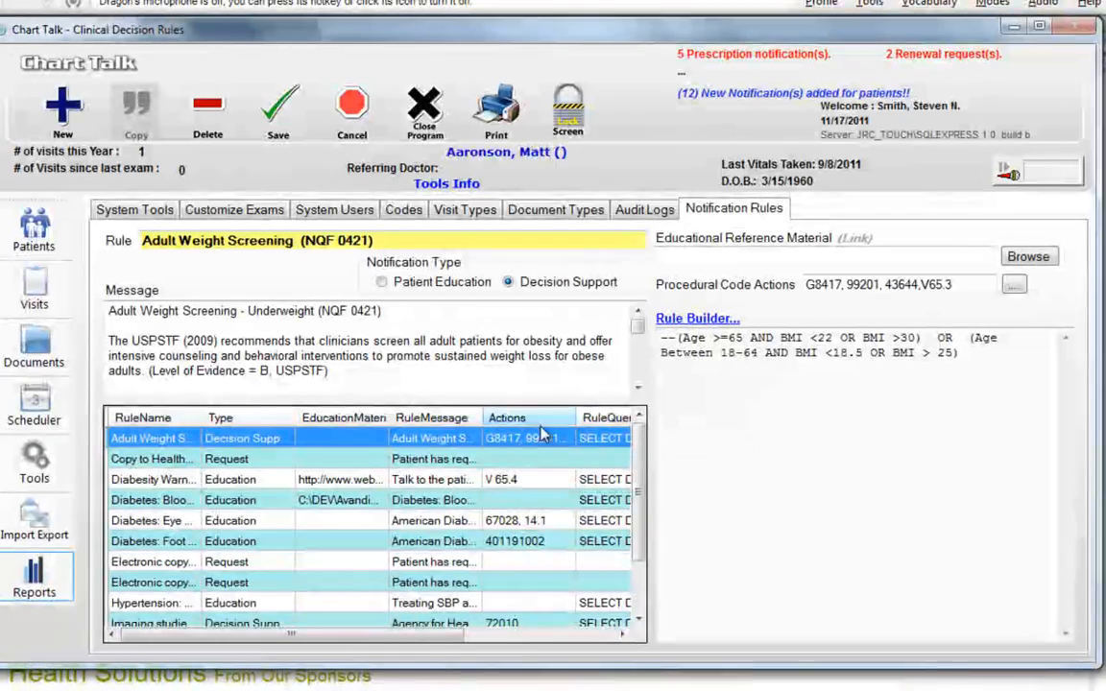
- Display the Diabesity Warning rule from the notification rules list to check its message, reference link, code action and criteria
left_click(192, 480)
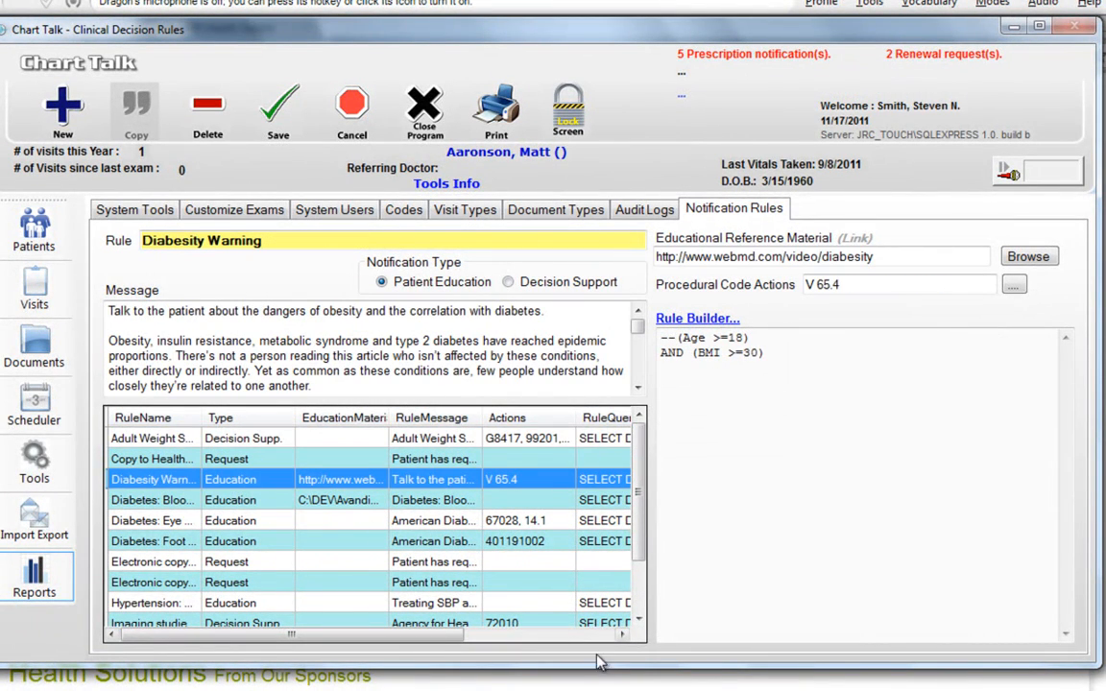
left_click_drag(607, 670, 606, 663)
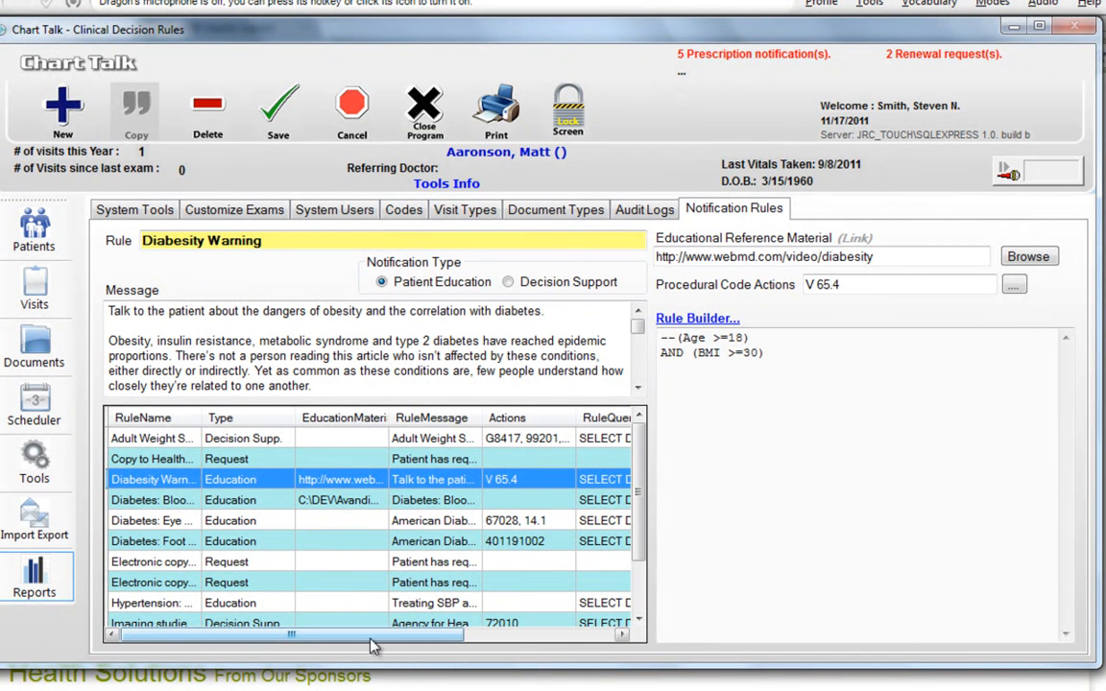
- Go to the patient records and select the thirteenth patient in the list to view the notifications
left_click(36, 241)
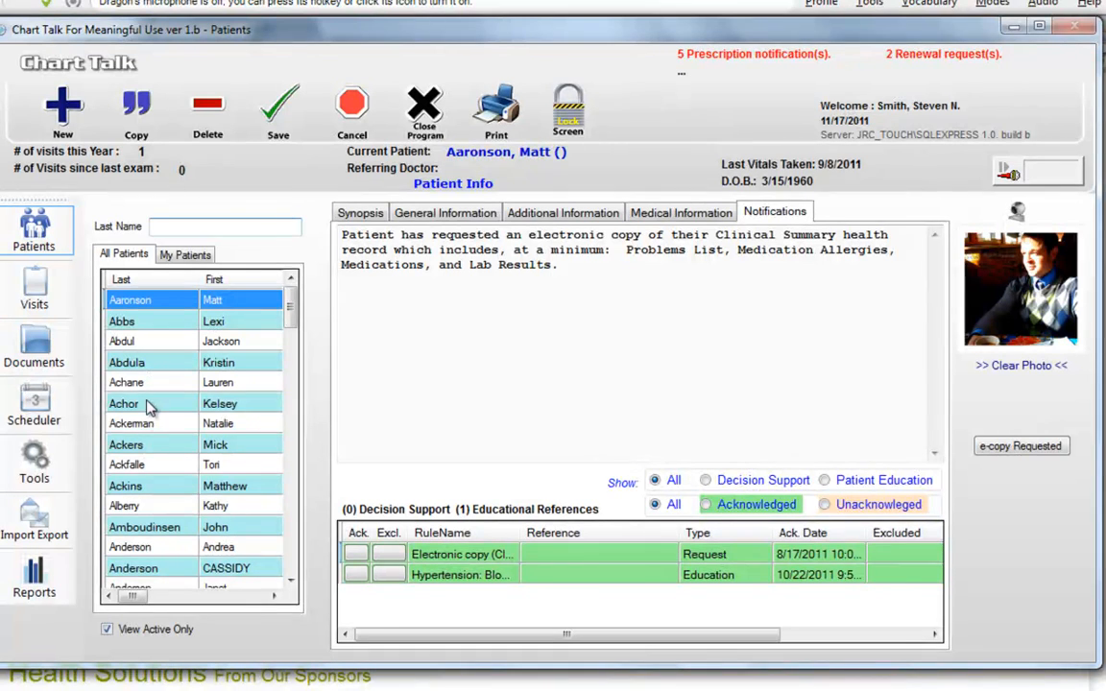
left_click(140, 550)
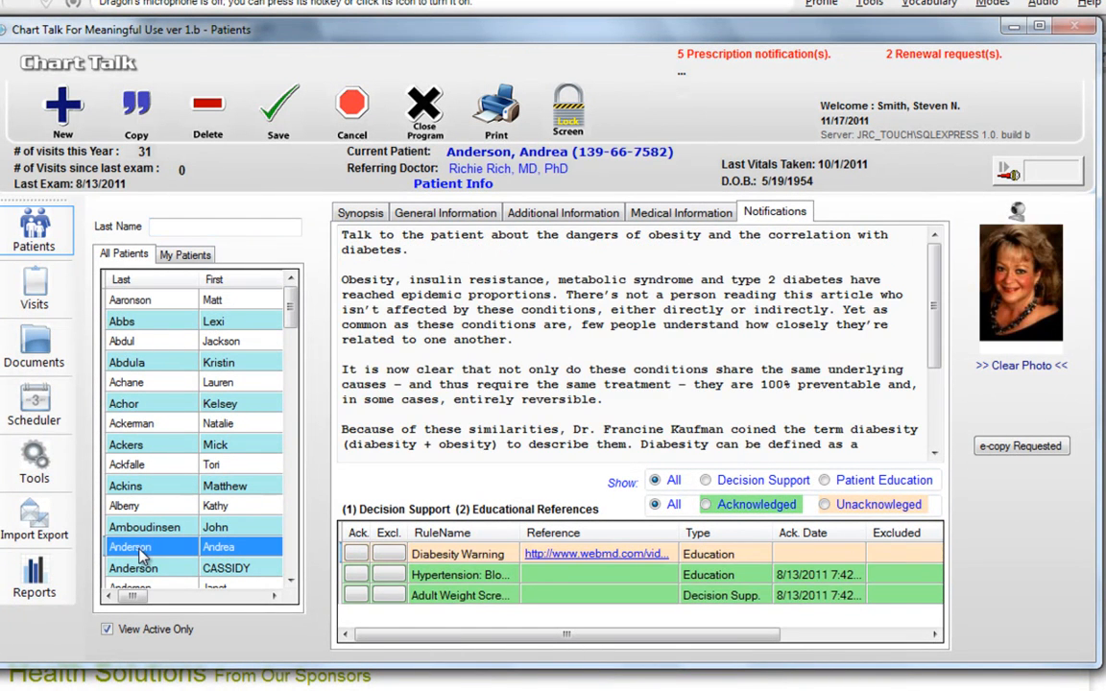